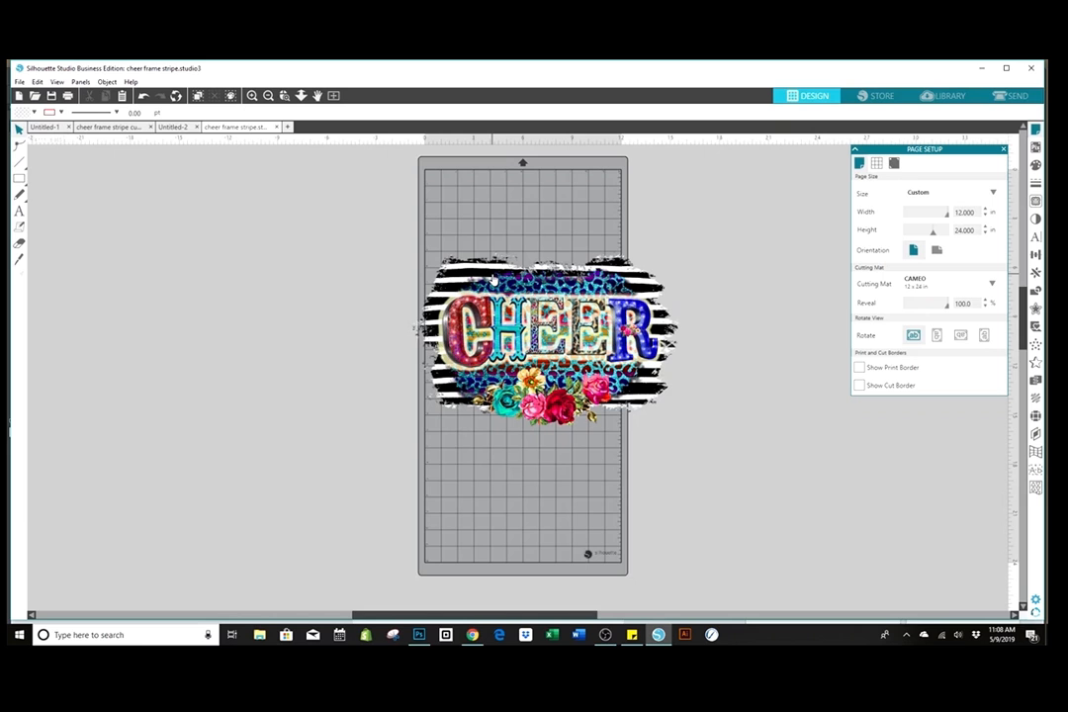
# Step: Reposition the CHEER image across the middle of the cutting mat
pyautogui.moveTo(493, 281); pyautogui.dragTo(469, 268)
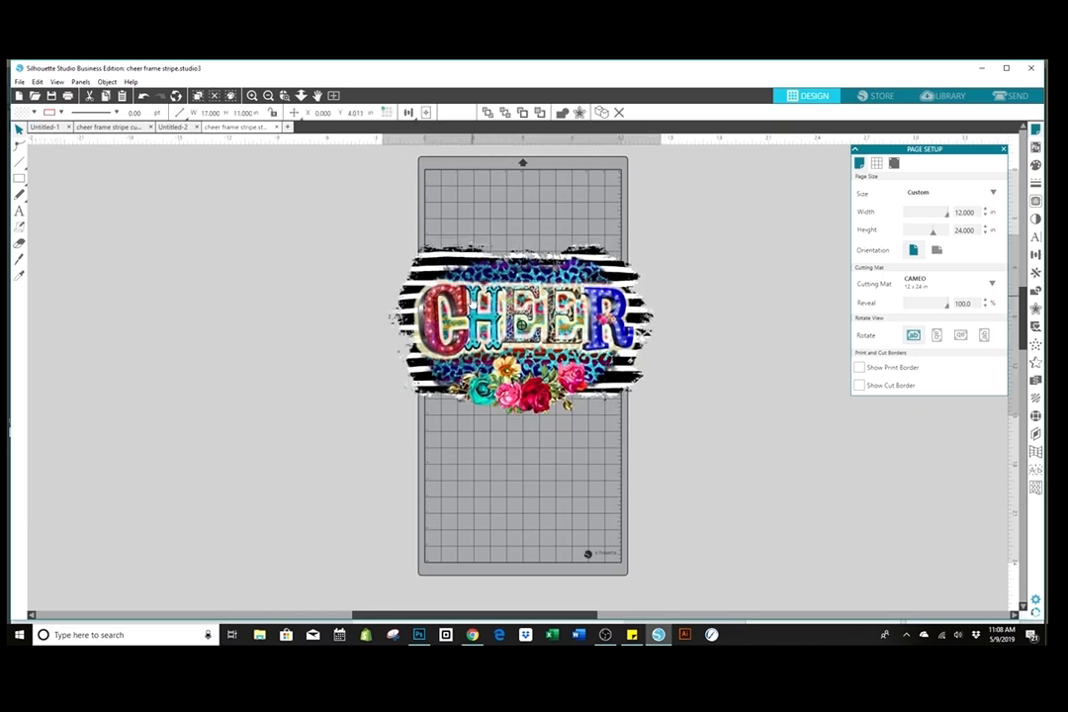
pyautogui.hotkey('ctrl', 'z')
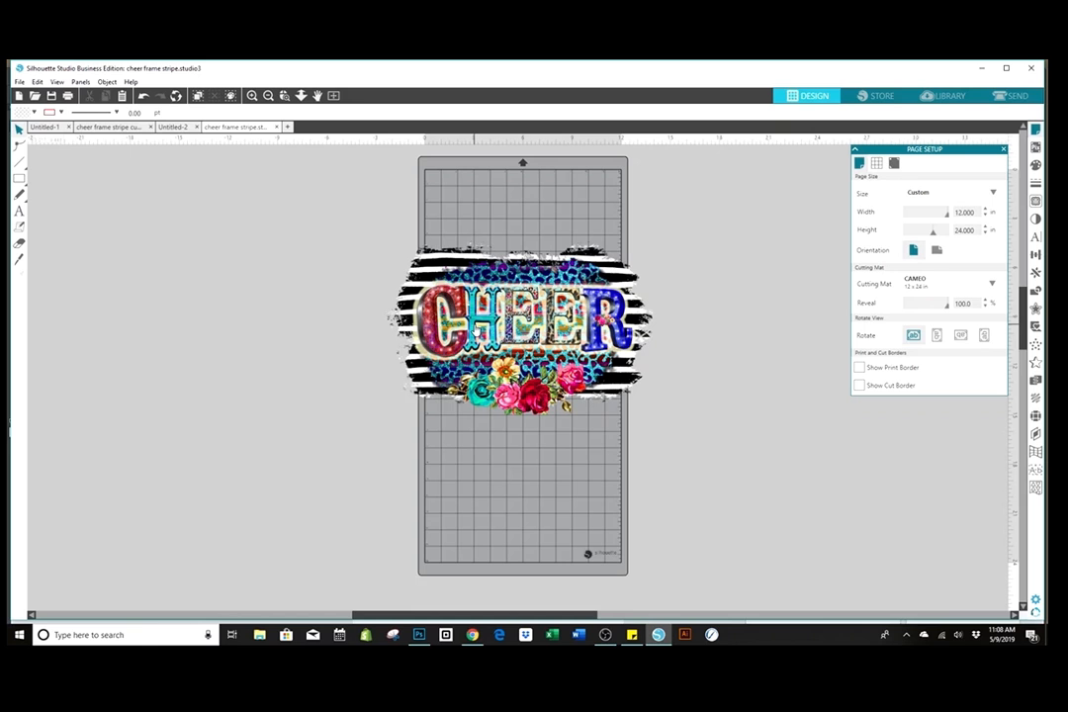
pyautogui.moveTo(428, 291); pyautogui.dragTo(448, 312)
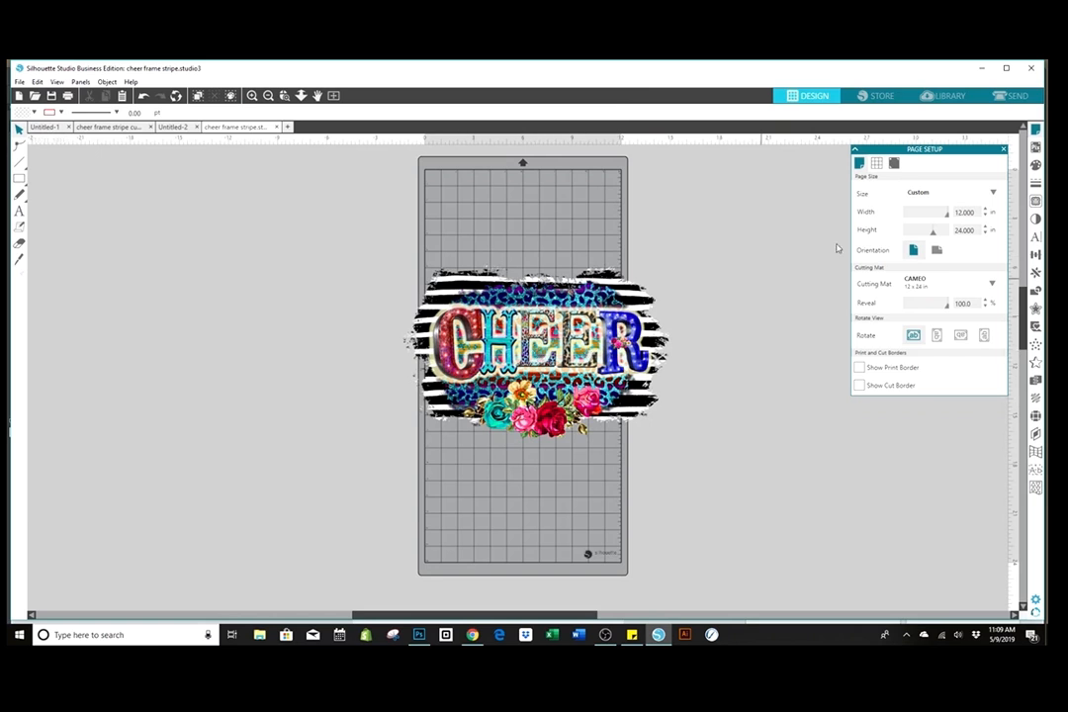
# Step: Trace the entire CHEER image with the trace threshold set to 100%
pyautogui.click(1037, 203)
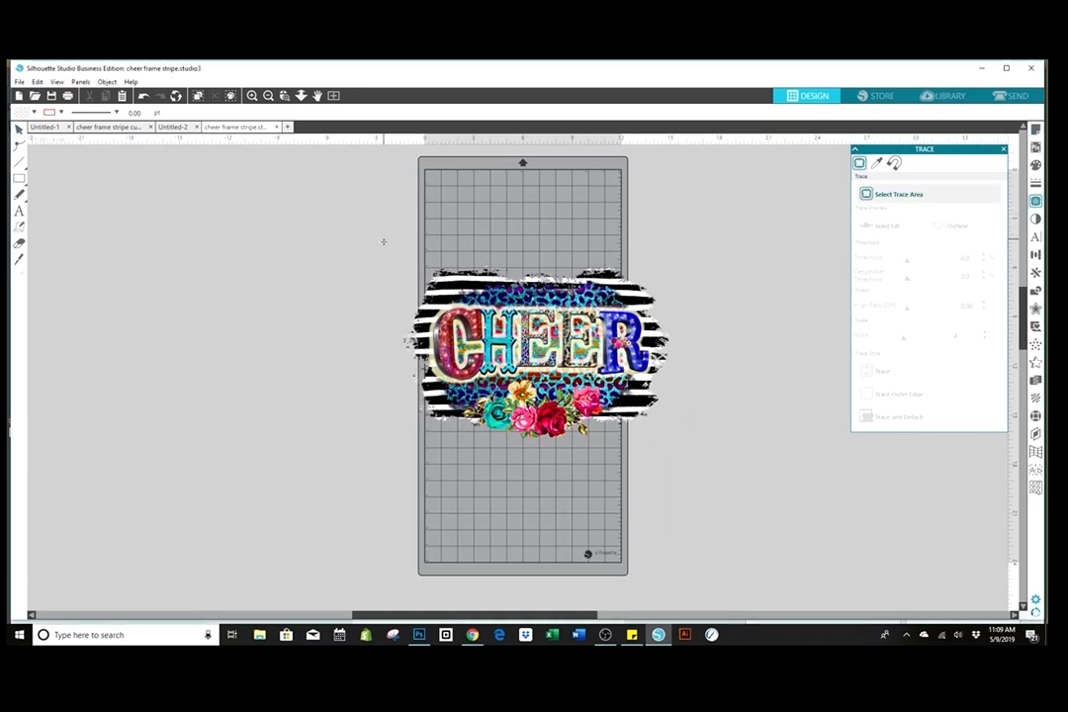
pyautogui.moveTo(383, 240)
pyautogui.mouseDown()
pyautogui.moveTo(524, 410)
pyautogui.moveTo(693, 464)
pyautogui.mouseUp()
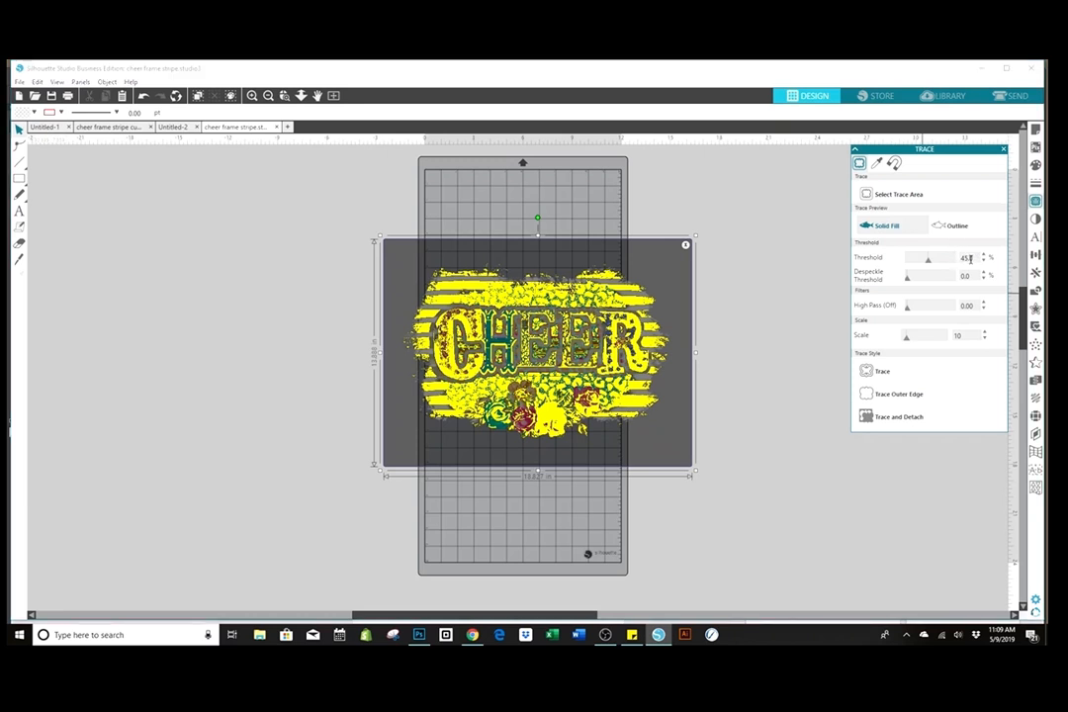
pyautogui.moveTo(976, 258); pyautogui.dragTo(959, 257)
pyautogui.write('100')
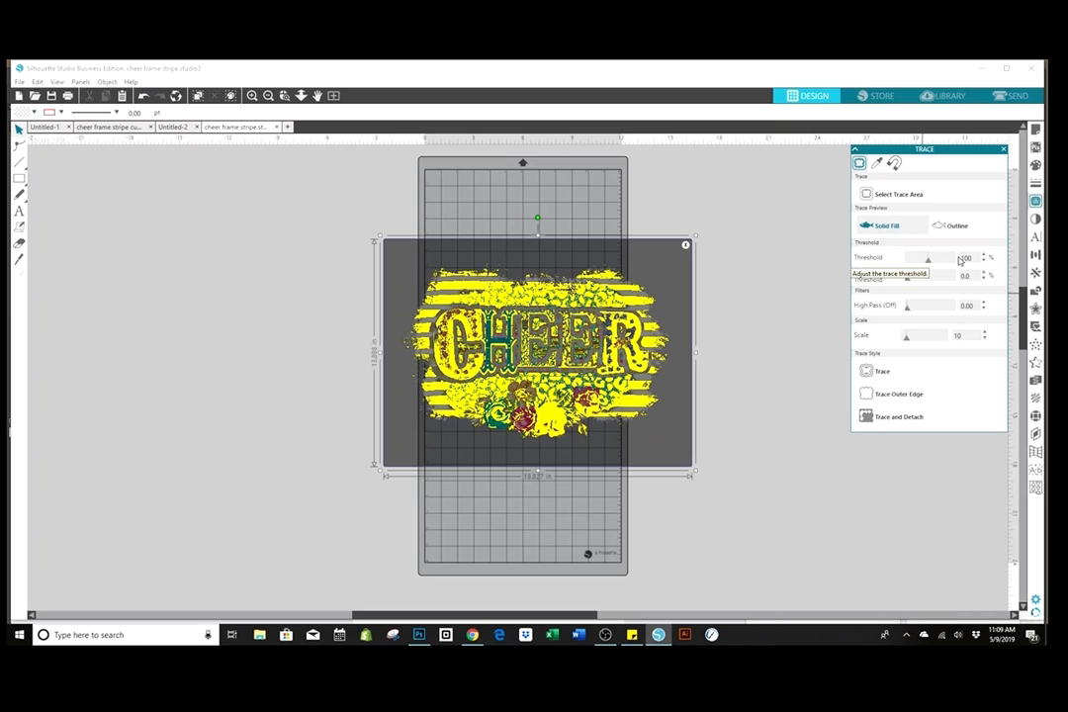
pyautogui.press('Return')
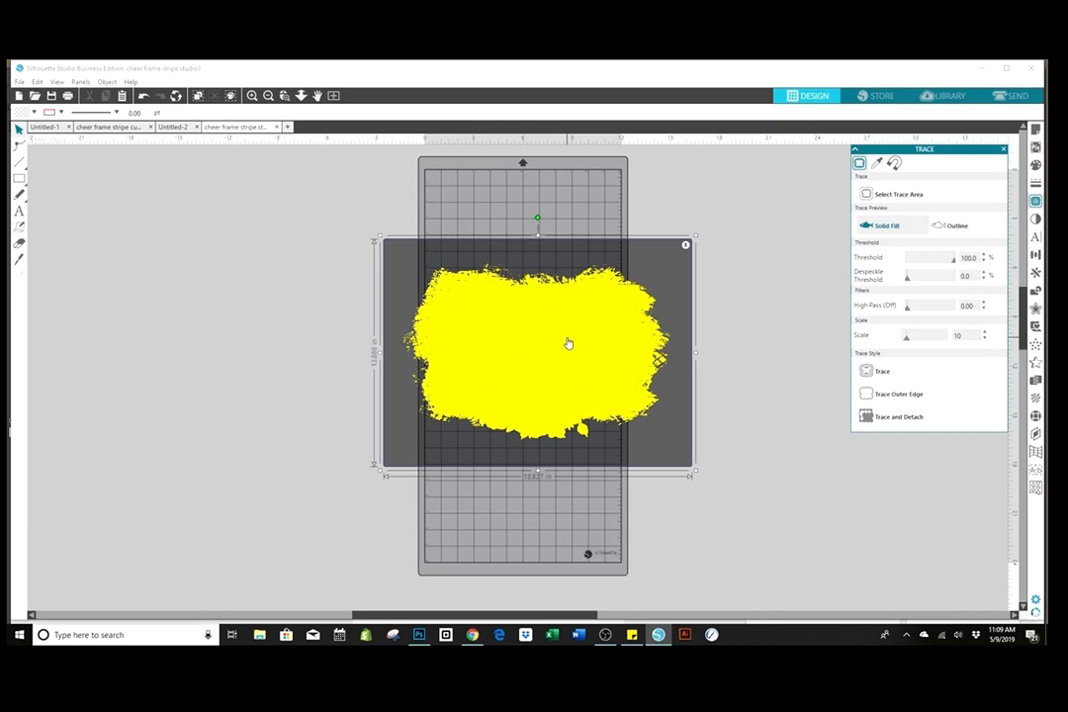
pyautogui.click(876, 374)
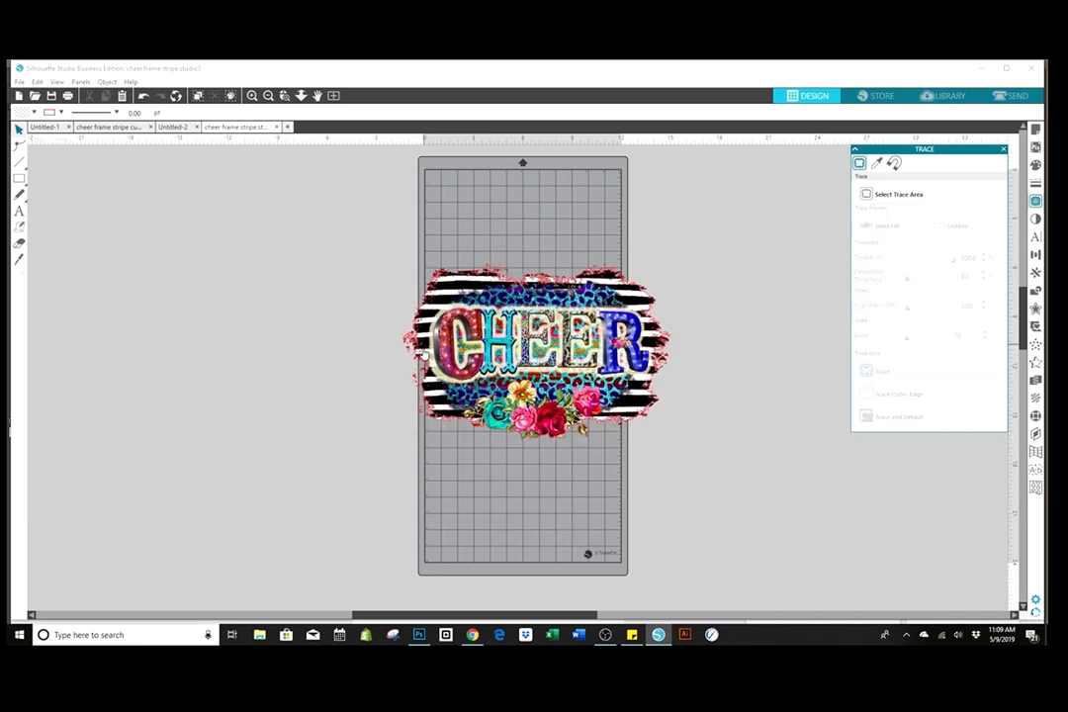
# Step: Crop the CHEER image to its traced cut lines
pyautogui.moveTo(291, 232); pyautogui.dragTo(712, 479)
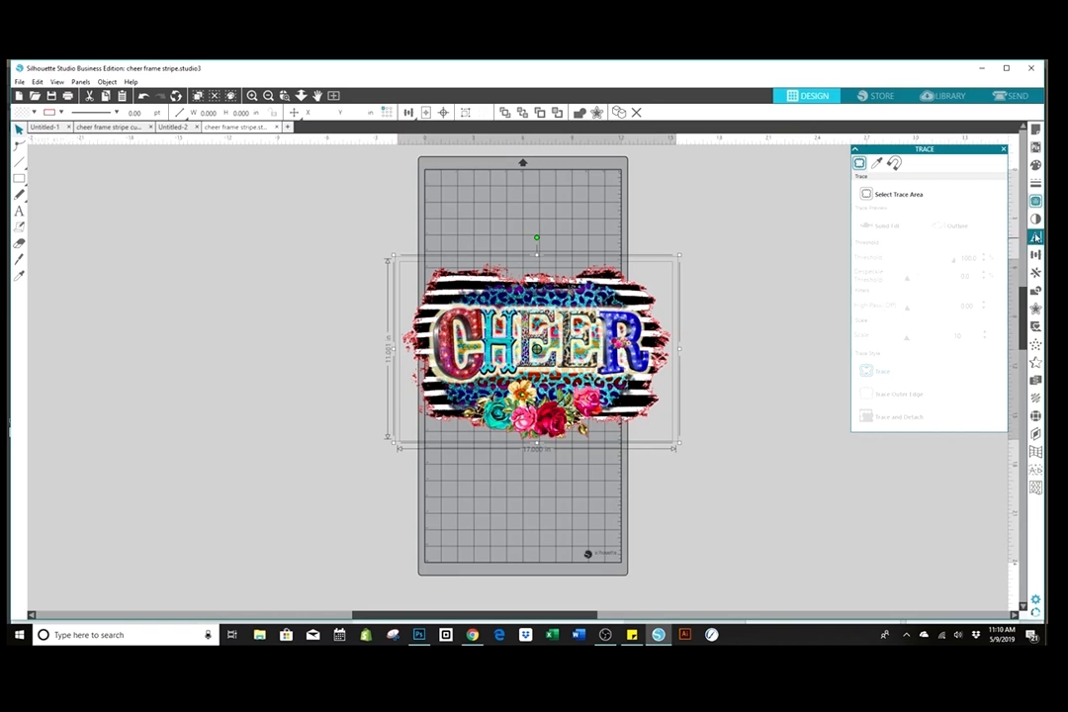
pyautogui.click(1037, 290)
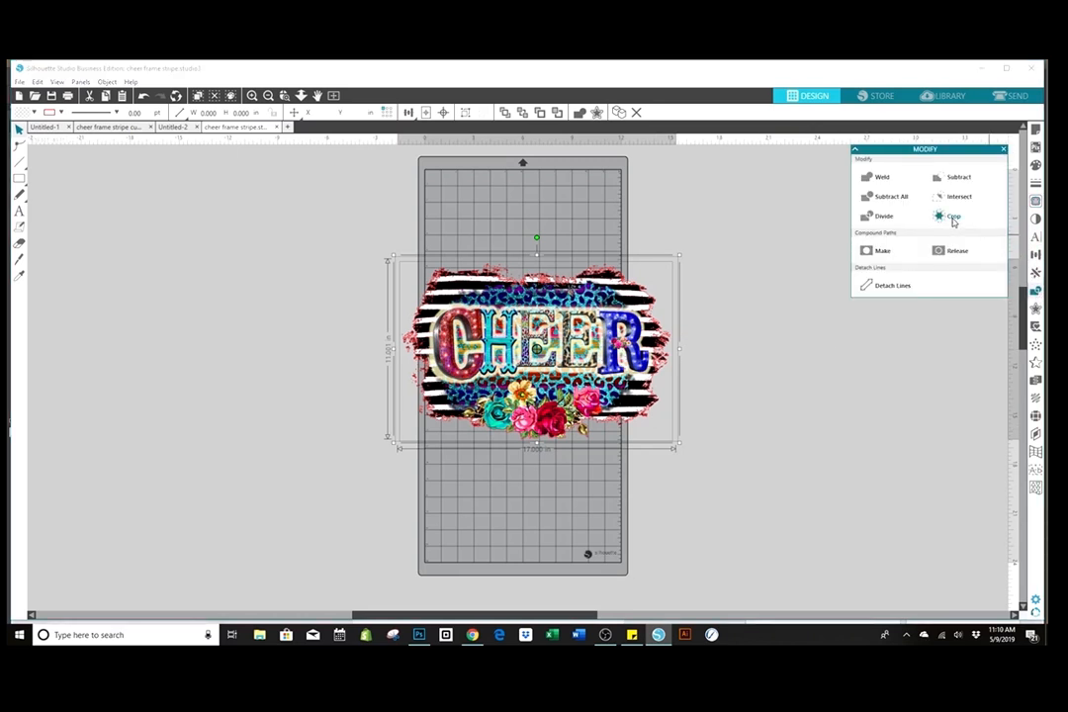
pyautogui.click(953, 221)
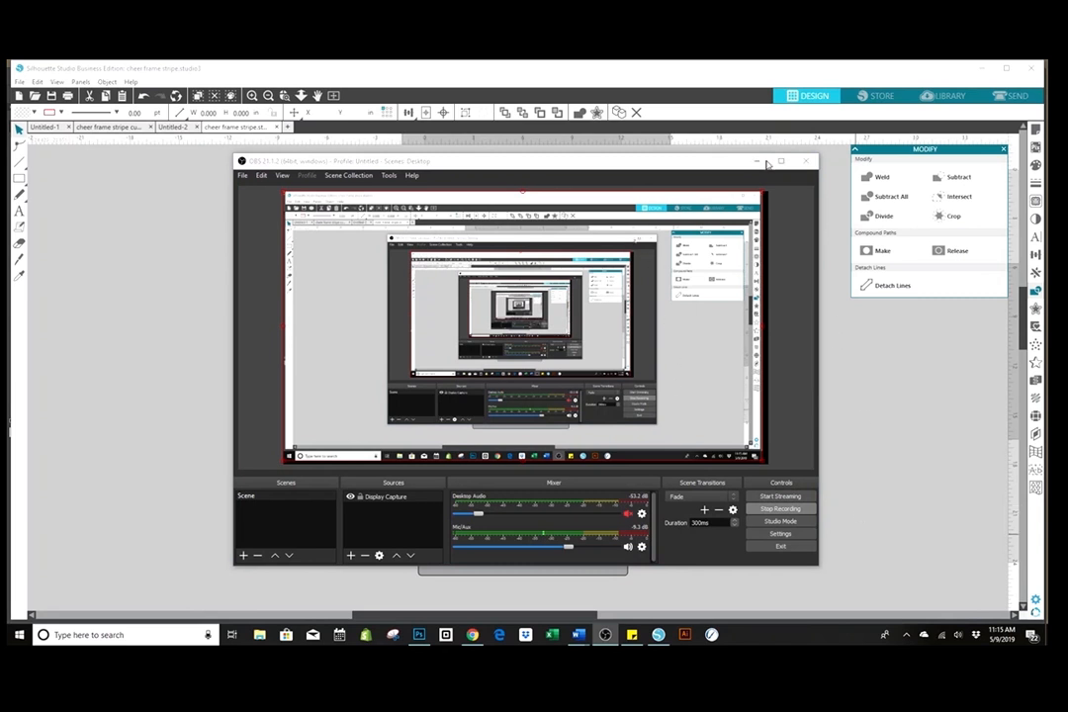
# Step: Separate the main cropped CHEER image from the stray fragments by moving it beside the mat, and delete the fragments
pyautogui.click(835, 341)
pyautogui.click(355, 223)
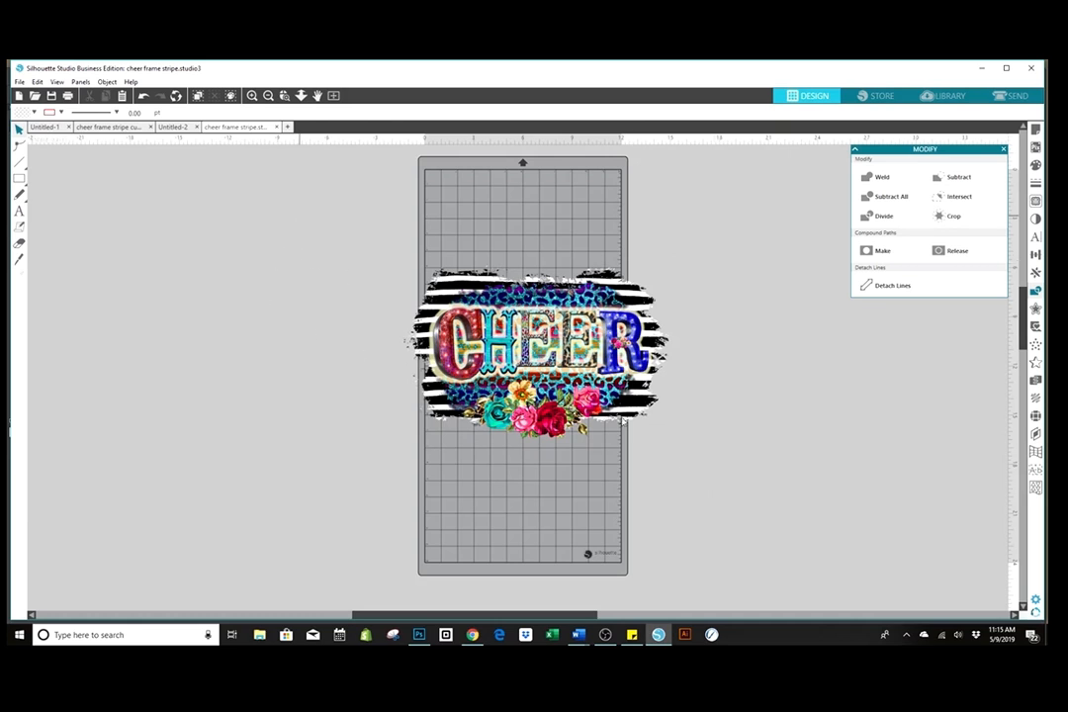
pyautogui.click(574, 396)
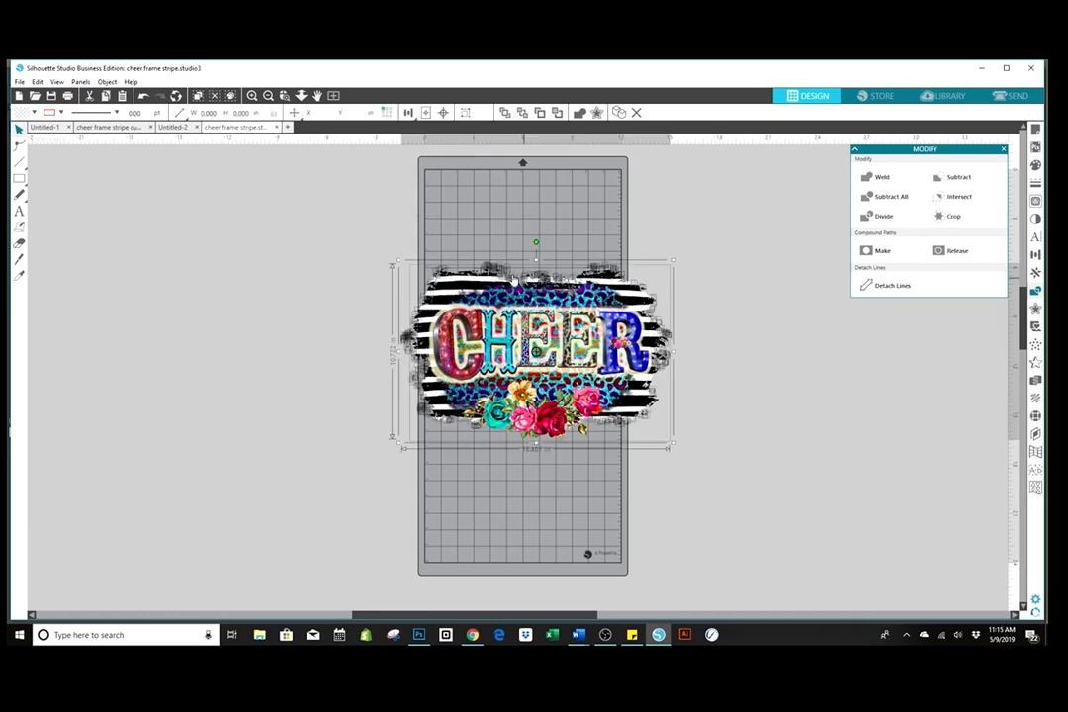
pyautogui.click(737, 523)
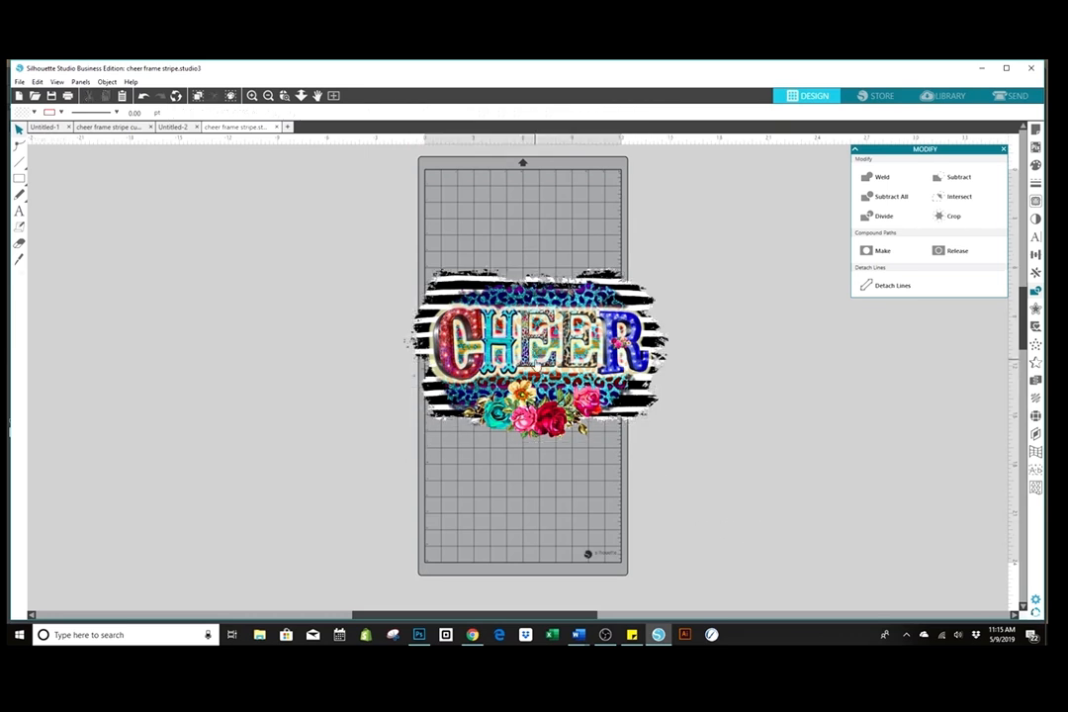
pyautogui.click(455, 305)
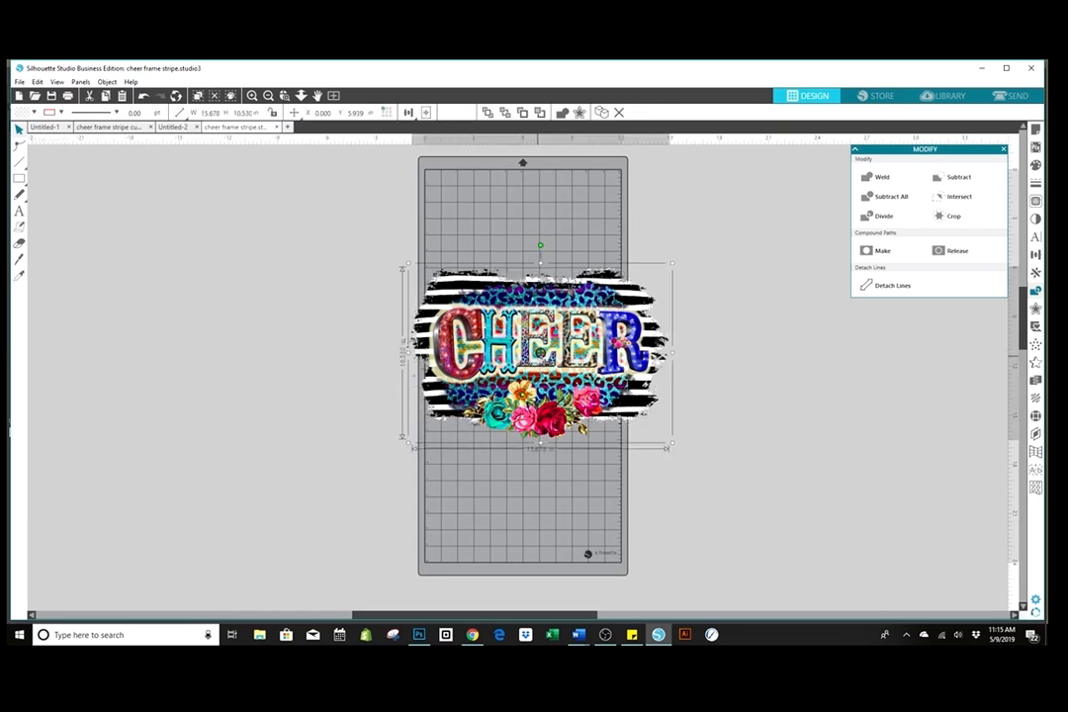
pyautogui.moveTo(437, 341); pyautogui.dragTo(78, 368)
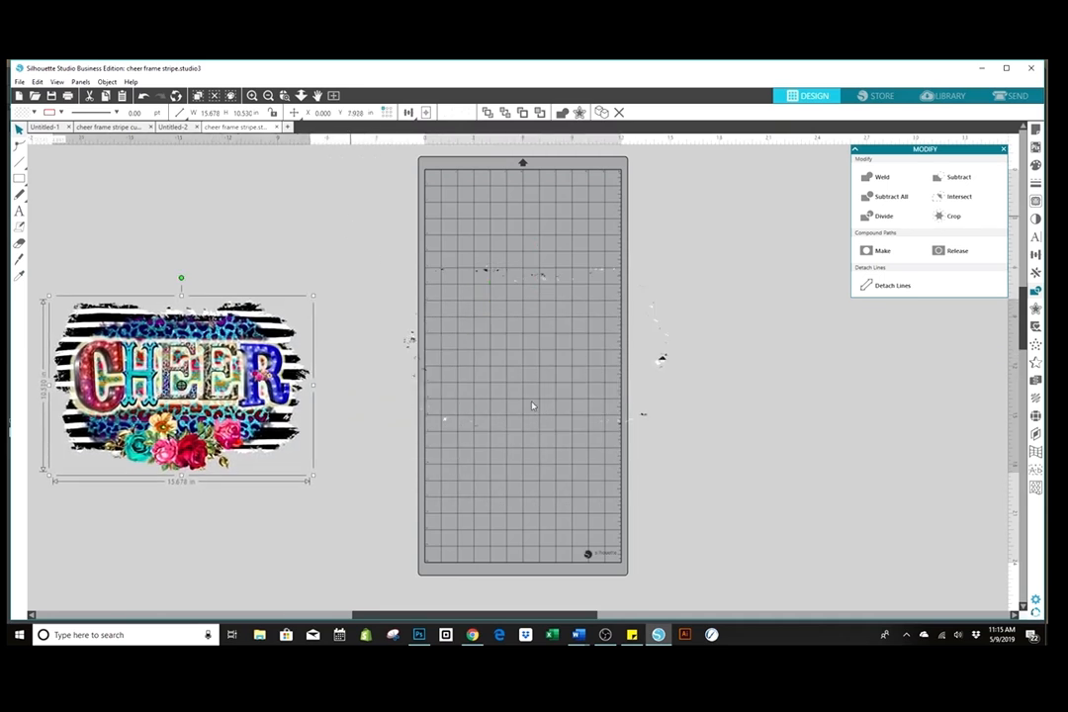
pyautogui.click(707, 459)
pyautogui.moveTo(350, 216); pyautogui.dragTo(708, 459)
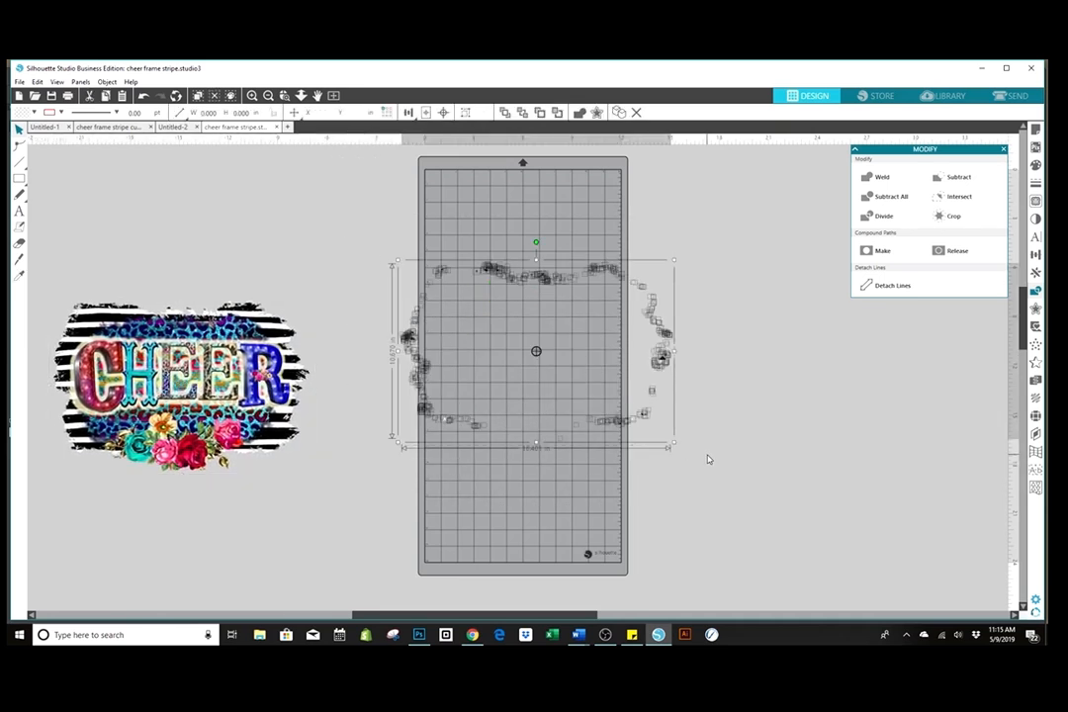
pyautogui.press('Delete')
# Step: Place the cropped CHEER image directly beside the mat's left edge and open the offset settings
pyautogui.moveTo(208, 350); pyautogui.dragTo(310, 301)
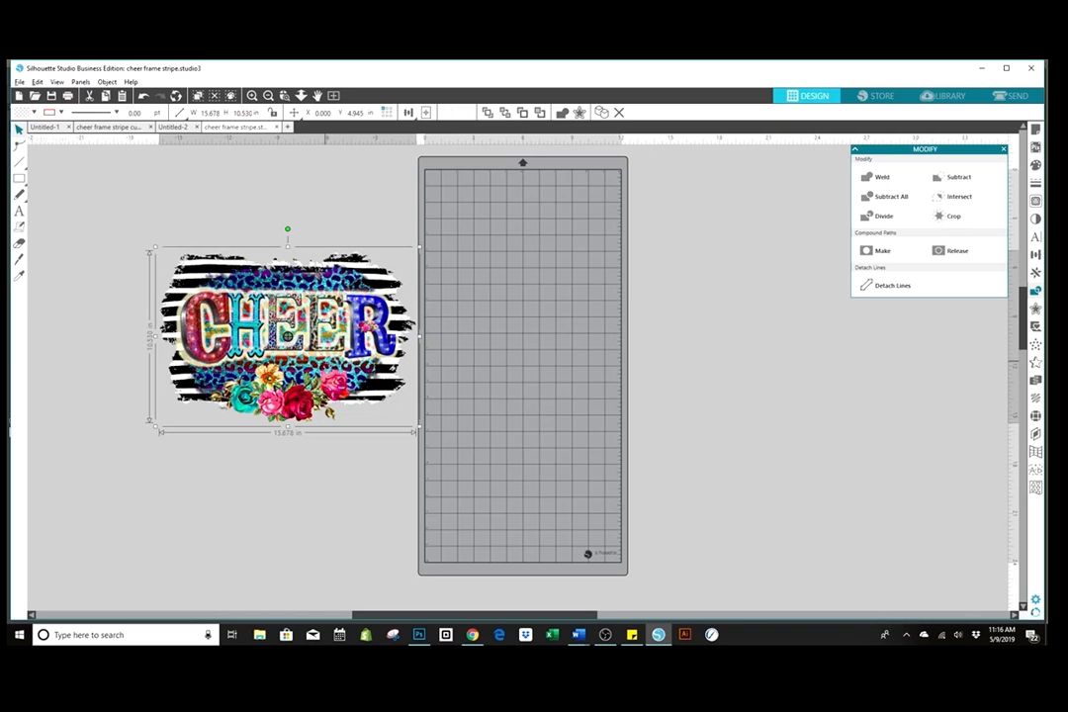
pyautogui.scroll(1, 271, 305)
pyautogui.scroll(2, 285, 334)
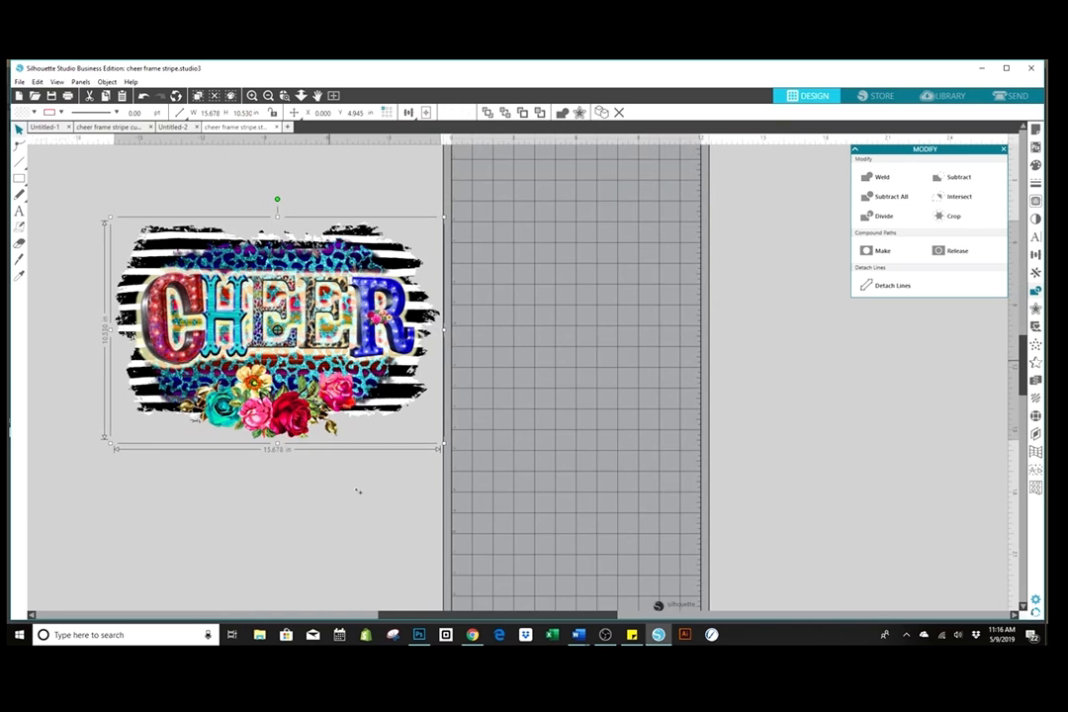
pyautogui.click(1036, 165)
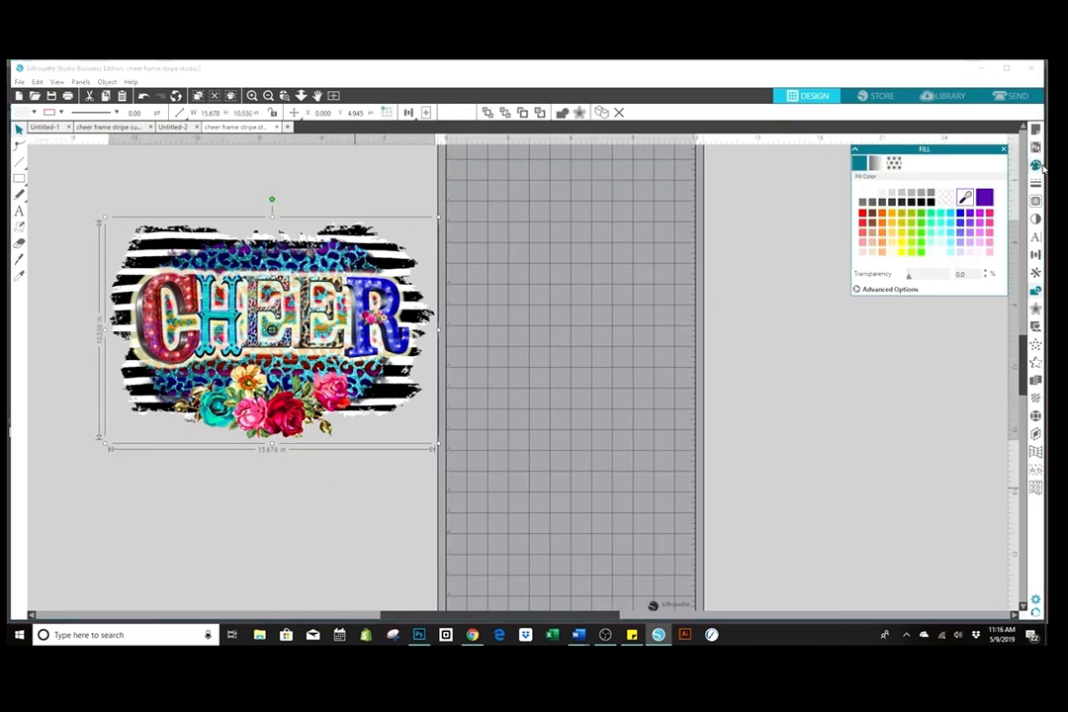
pyautogui.click(1035, 309)
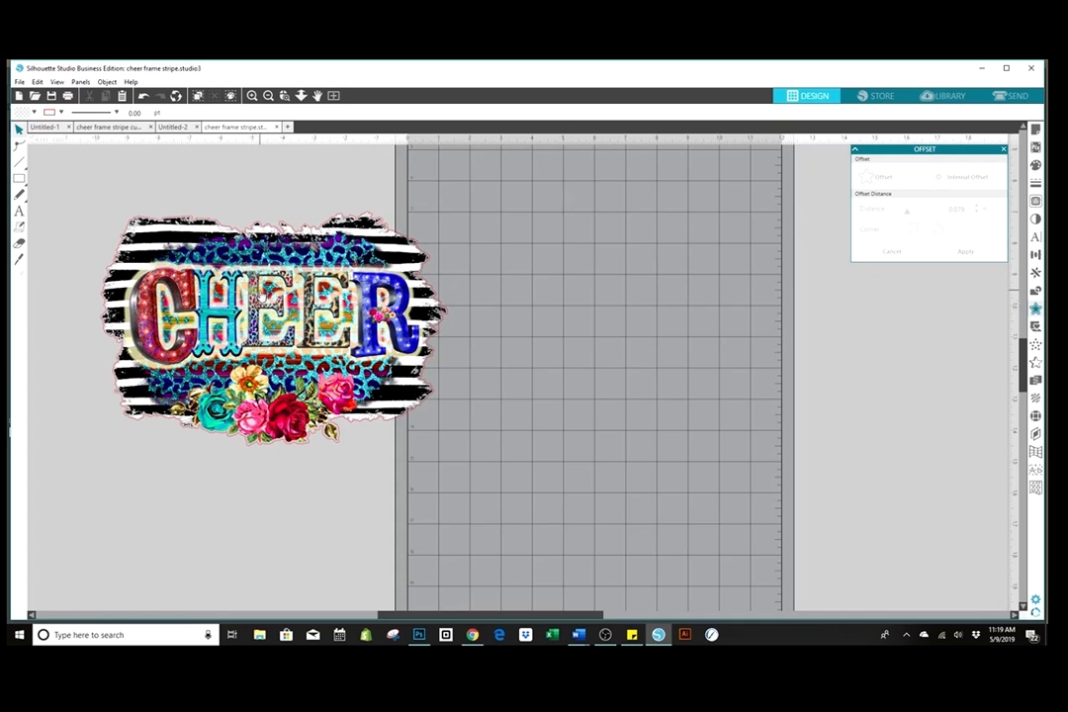
# Step: Move the CHEER image down and right, partly off its red offset outline
pyautogui.click(273, 328)
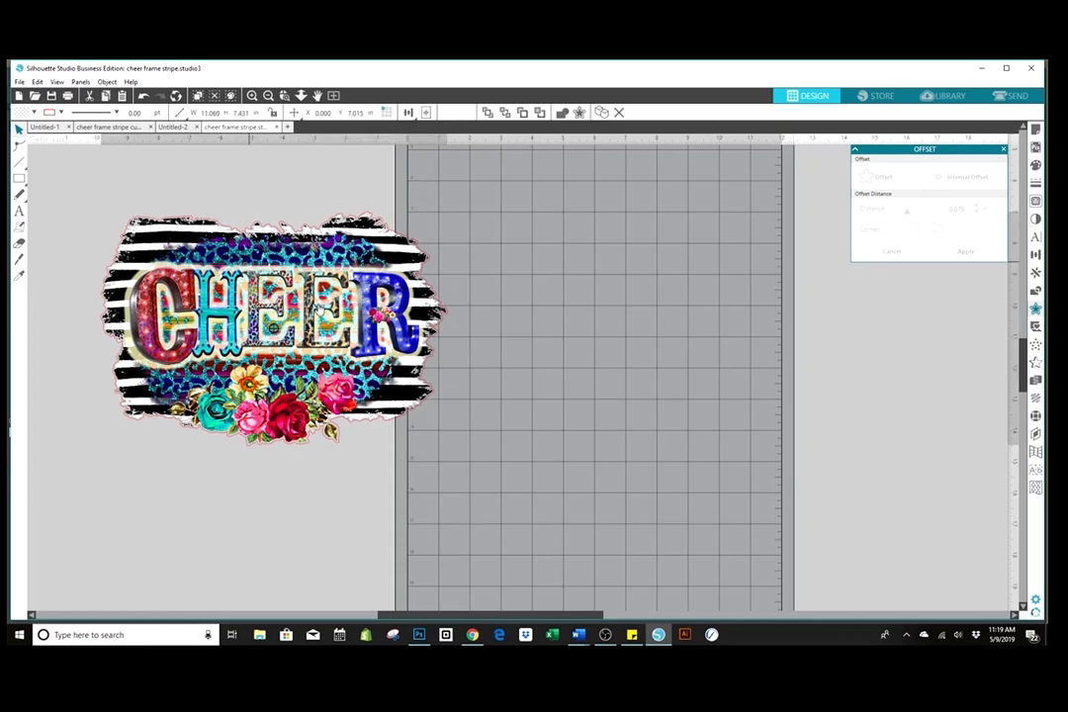
pyautogui.click(266, 246)
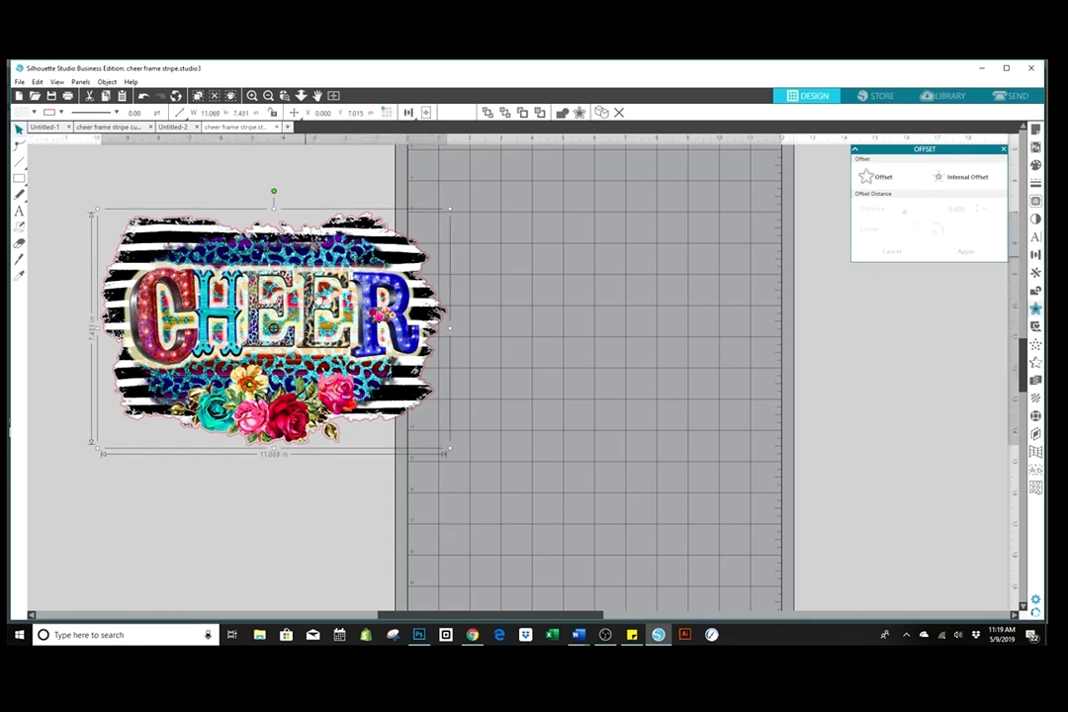
pyautogui.click(520, 382)
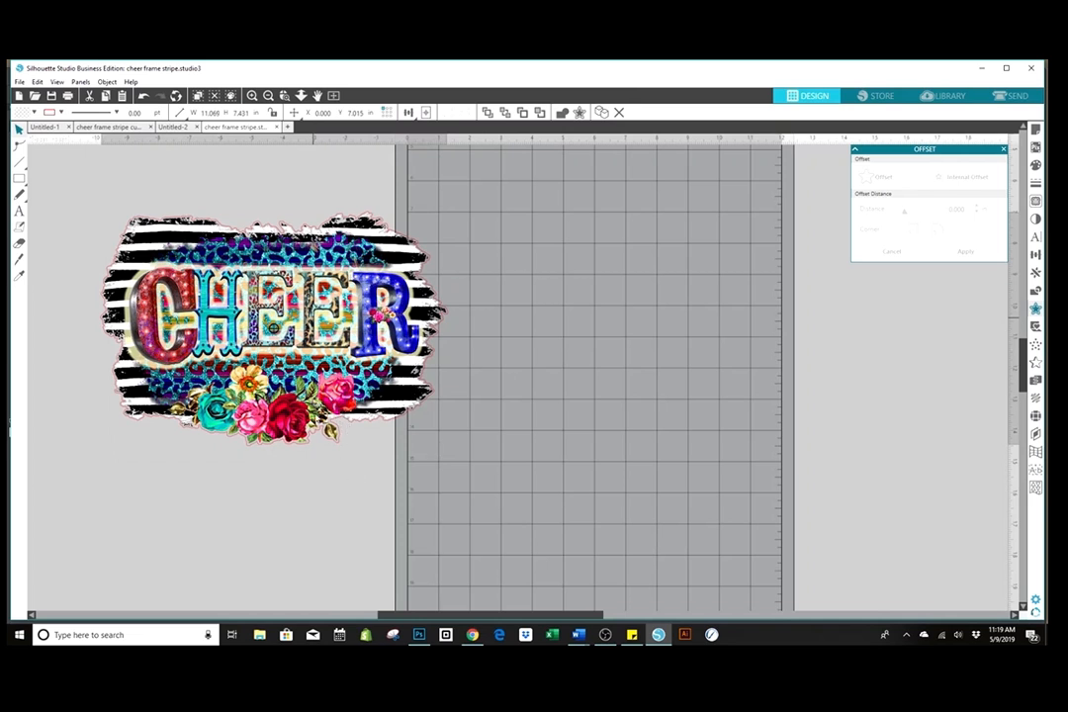
pyautogui.click(269, 382)
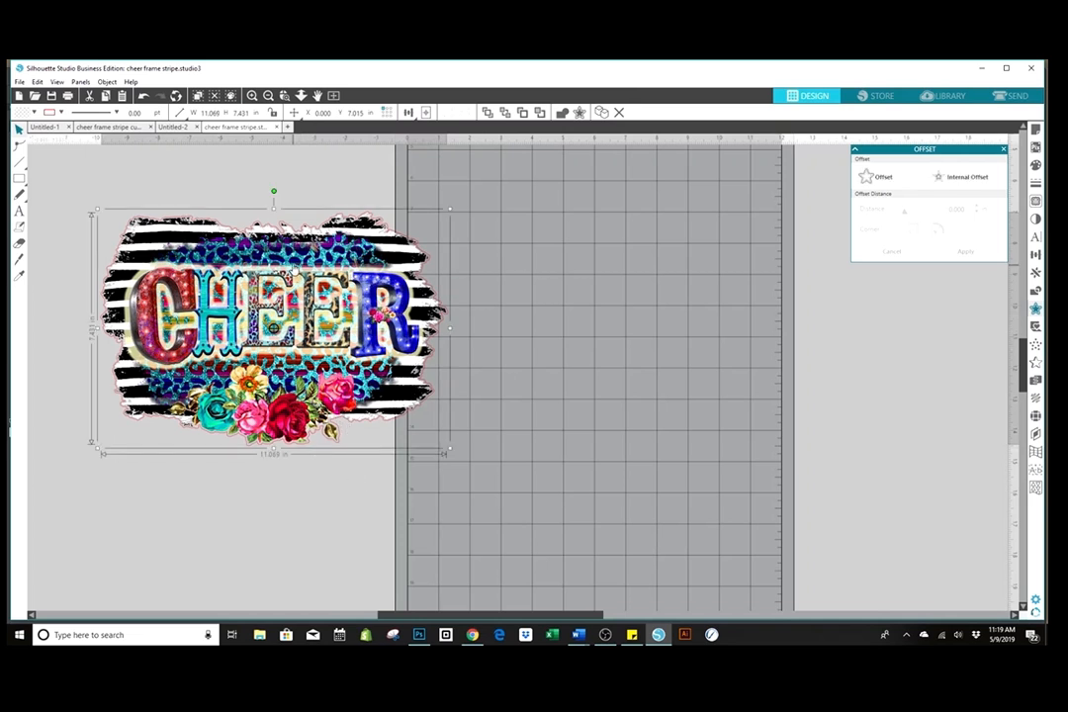
pyautogui.moveTo(294, 269); pyautogui.dragTo(358, 344)
pyautogui.click(589, 477)
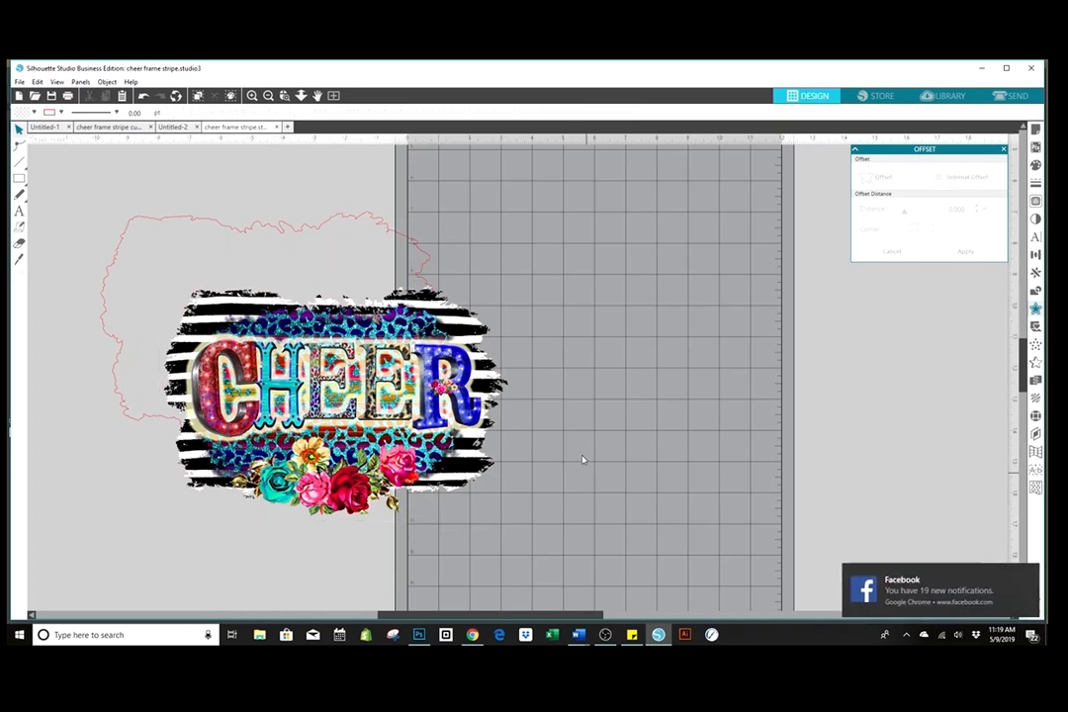
# Step: Fill the offset outline shape behind the CHEER image with white
pyautogui.click(382, 227)
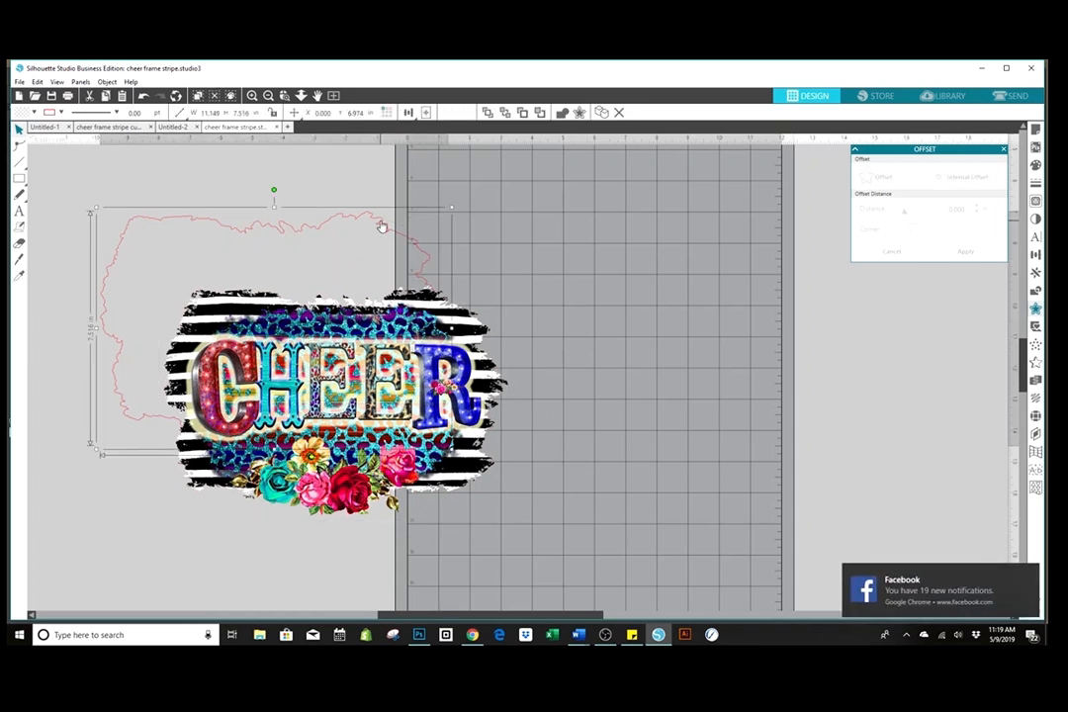
pyautogui.click(1036, 165)
pyautogui.click(864, 192)
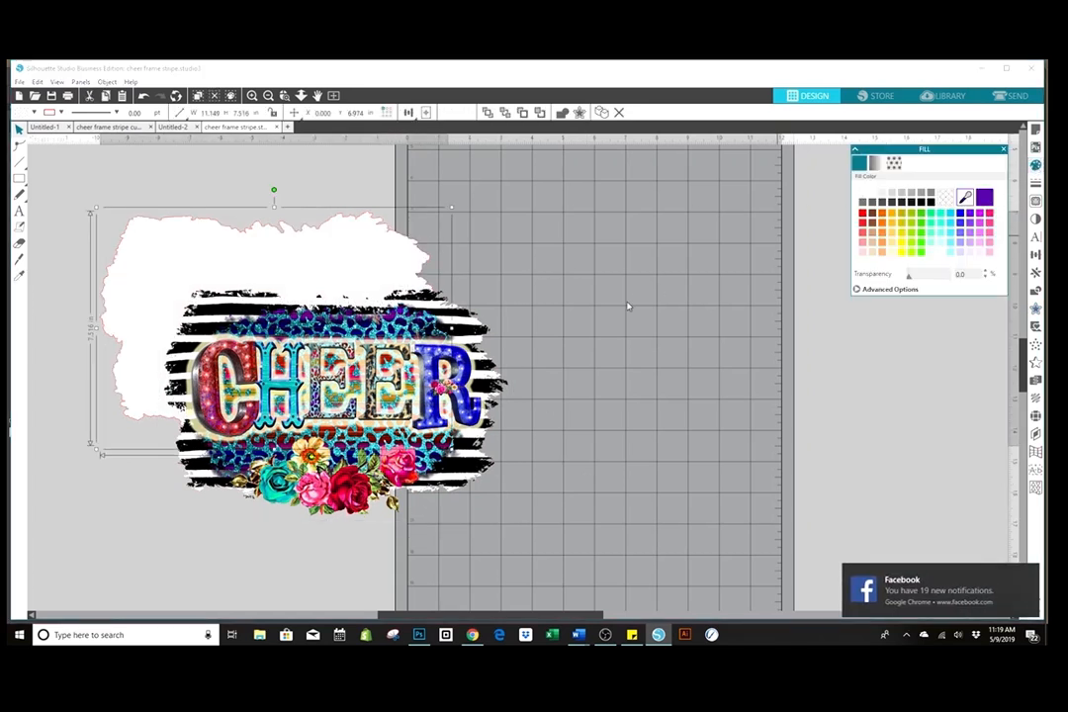
pyautogui.click(602, 535)
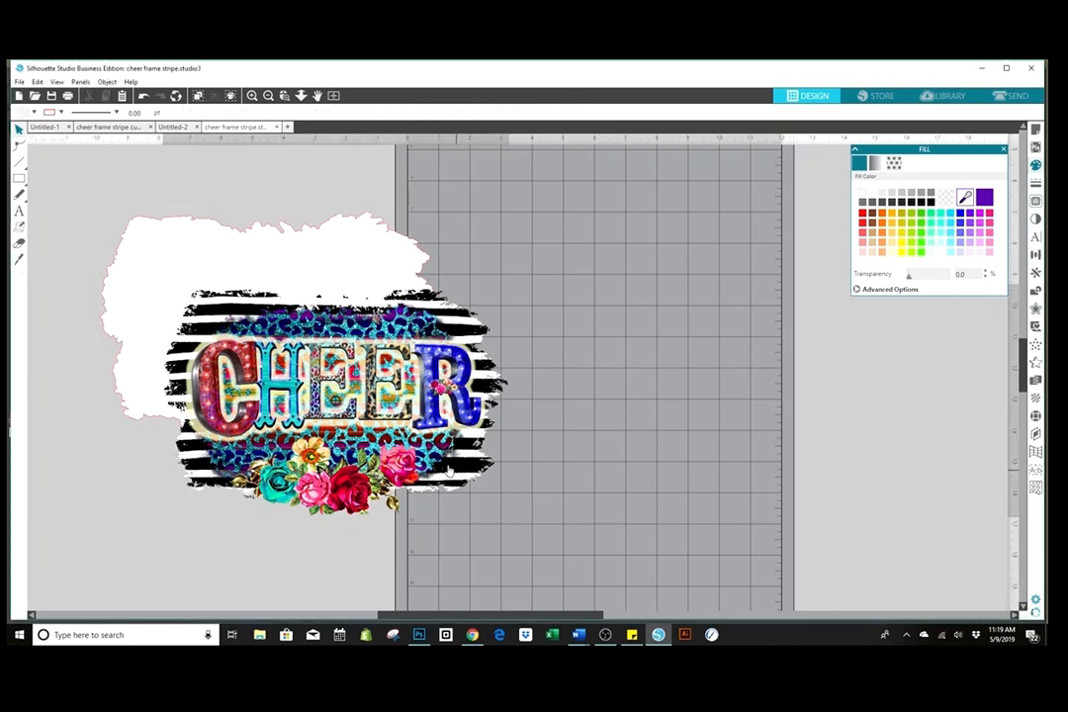
# Step: Move the CHEER image back over the white offset shape and align their centers
pyautogui.moveTo(449, 471); pyautogui.dragTo(374, 394)
pyautogui.moveTo(525, 485); pyautogui.dragTo(387, 455)
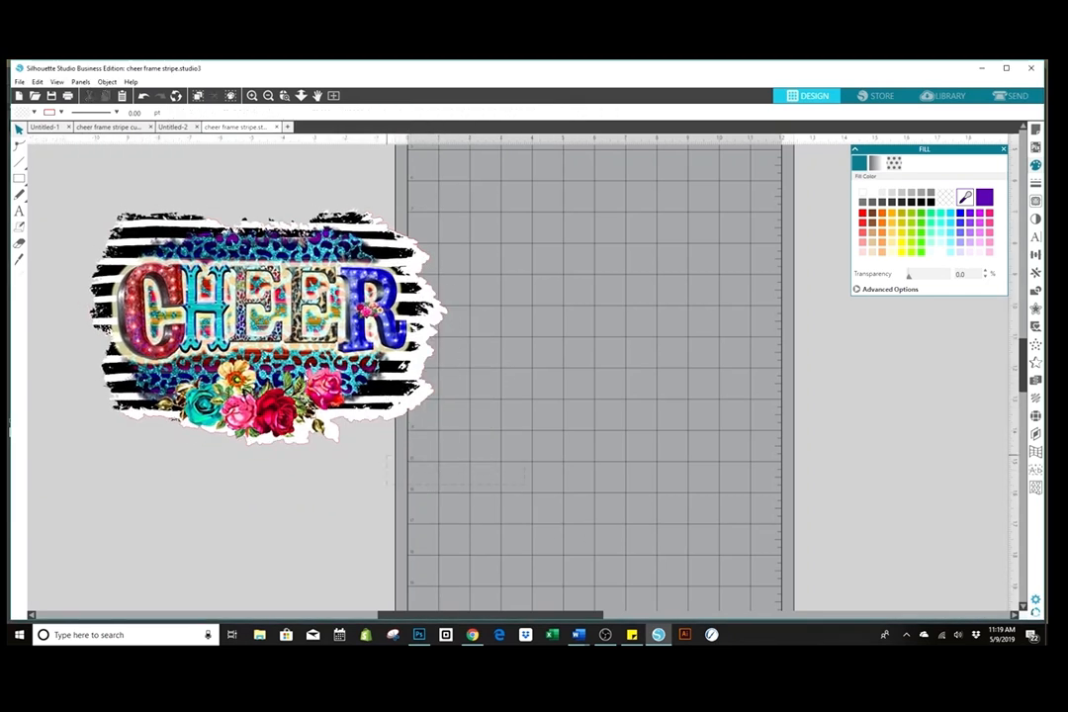
pyautogui.hotkey('ctrl', 'a')
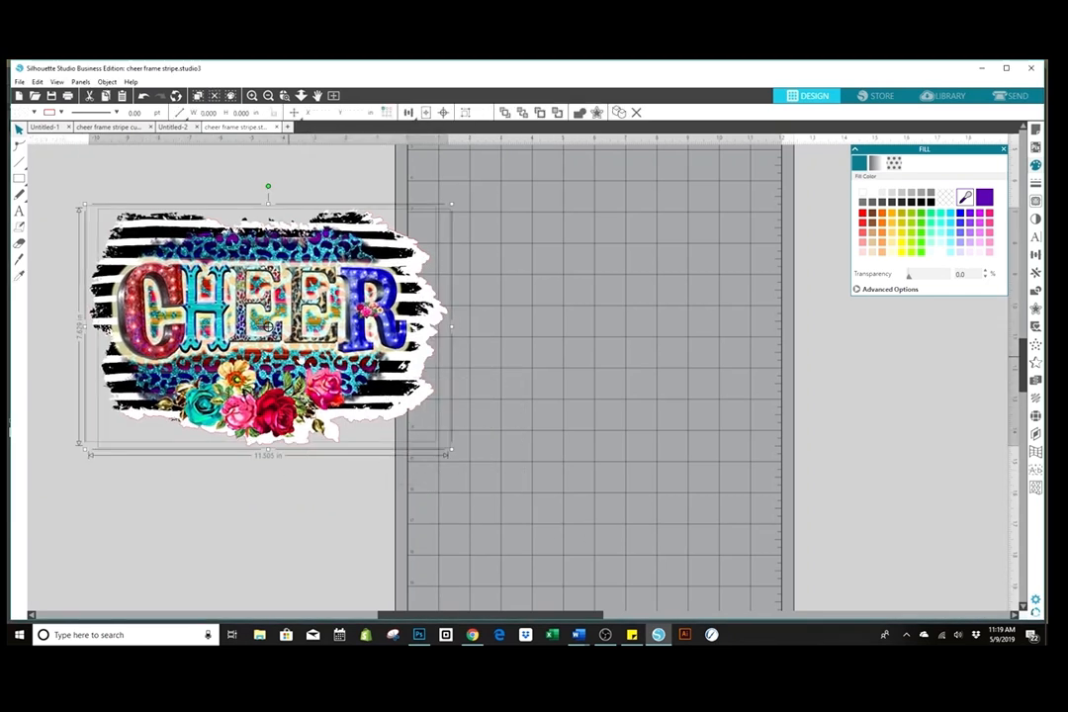
pyautogui.click(444, 114)
pyautogui.click(487, 351)
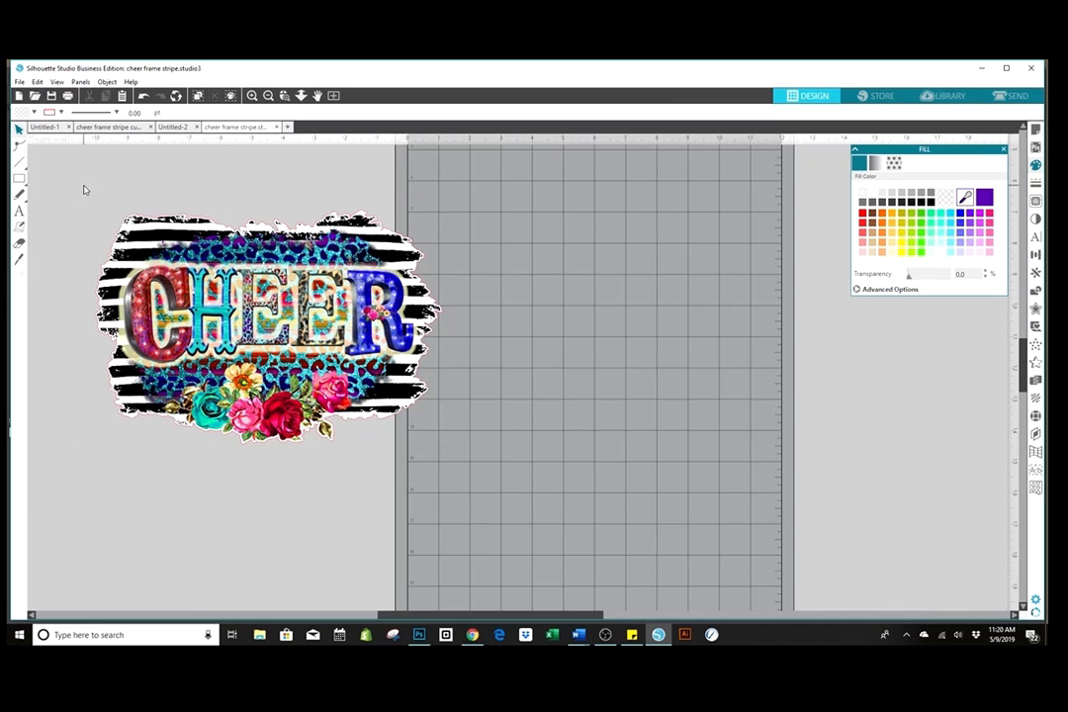
# Step: Select the CHEER image together with its white offset backing
pyautogui.moveTo(83, 183); pyautogui.dragTo(292, 403)
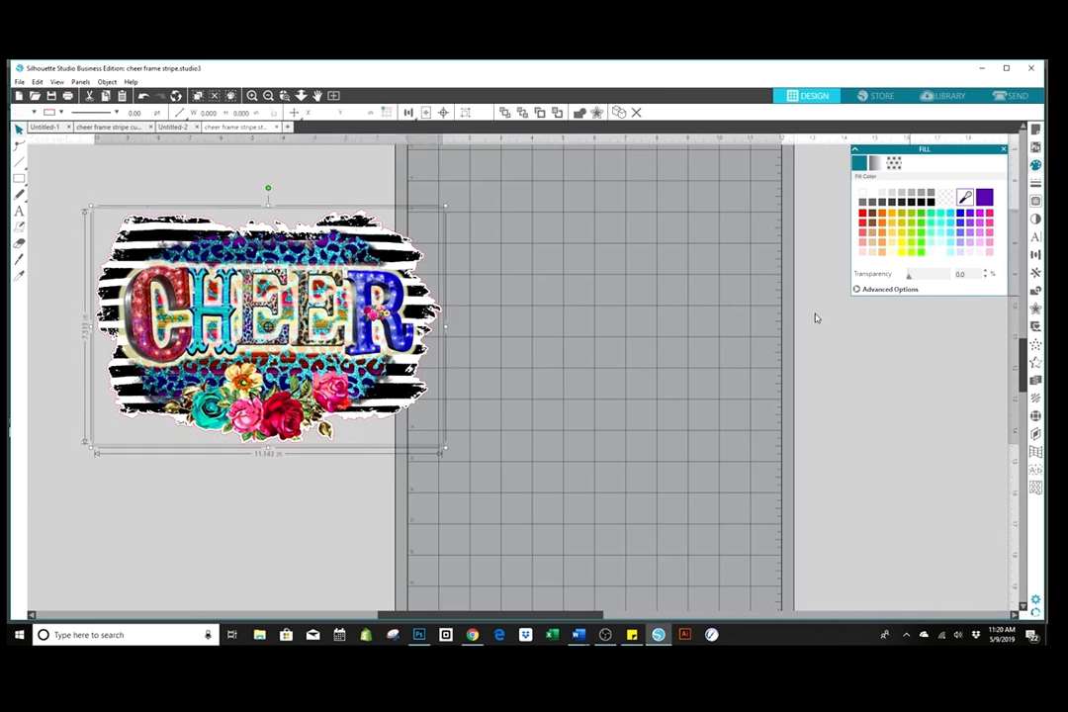